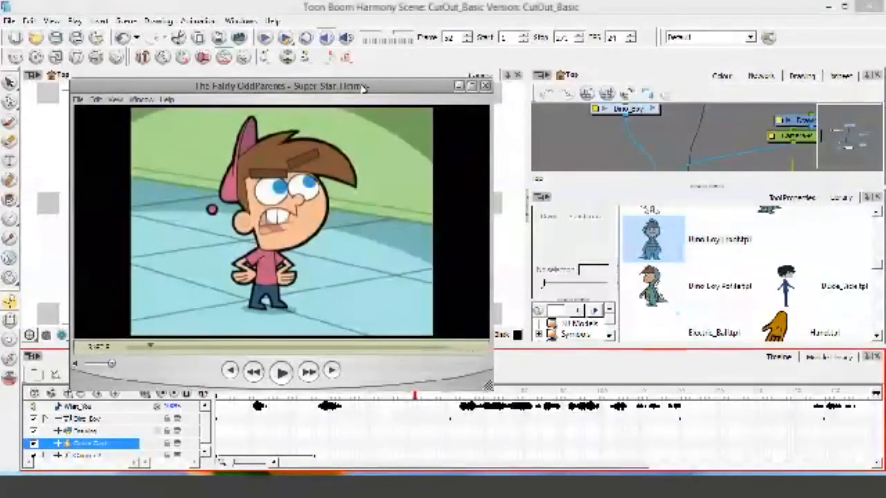
# Step: Close the reference video player and scrub the Dino_Boy animation around the arm-raising pose at frame 61
pyautogui.click(486, 86)
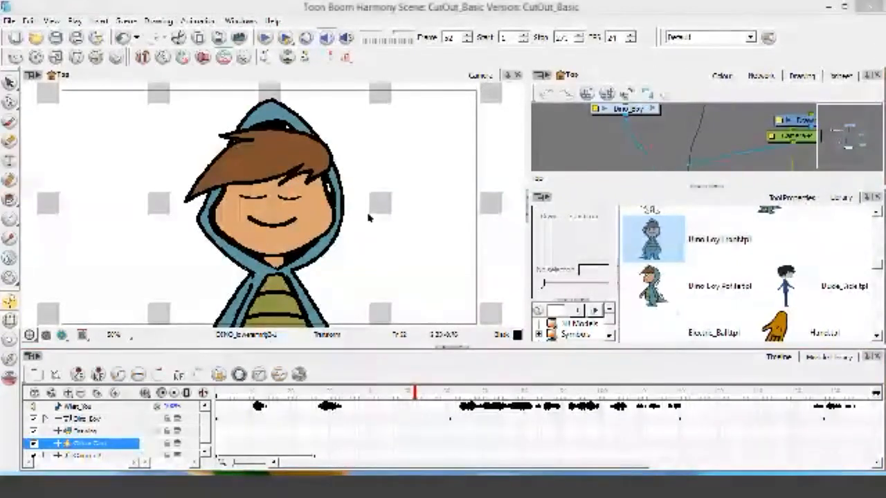
pyautogui.click(450, 9)
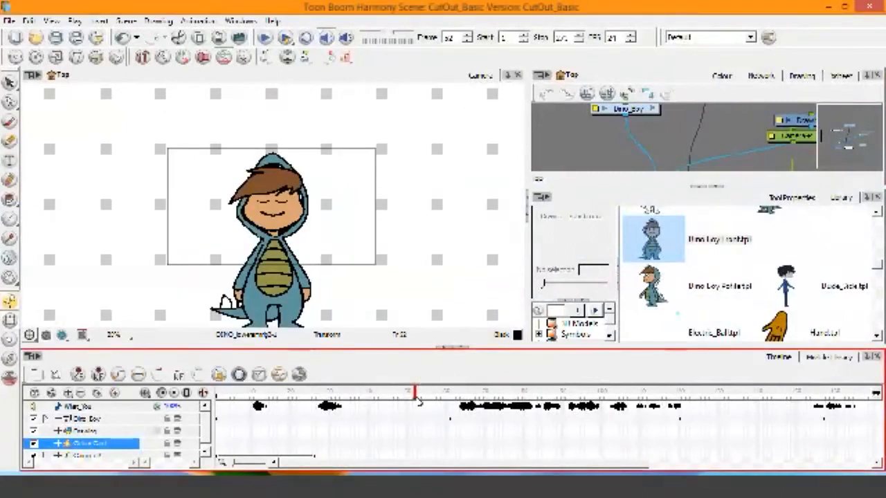
pyautogui.moveTo(419, 402); pyautogui.dragTo(452, 406)
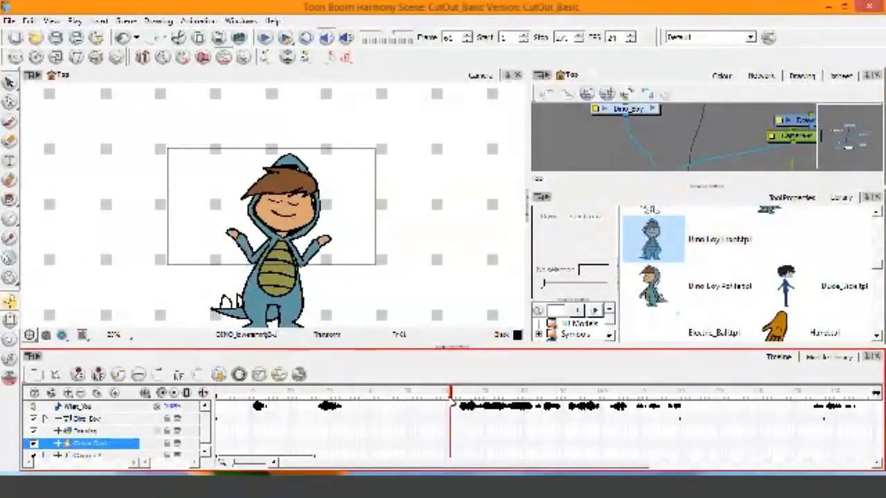
pyautogui.moveTo(453, 405); pyautogui.dragTo(432, 407)
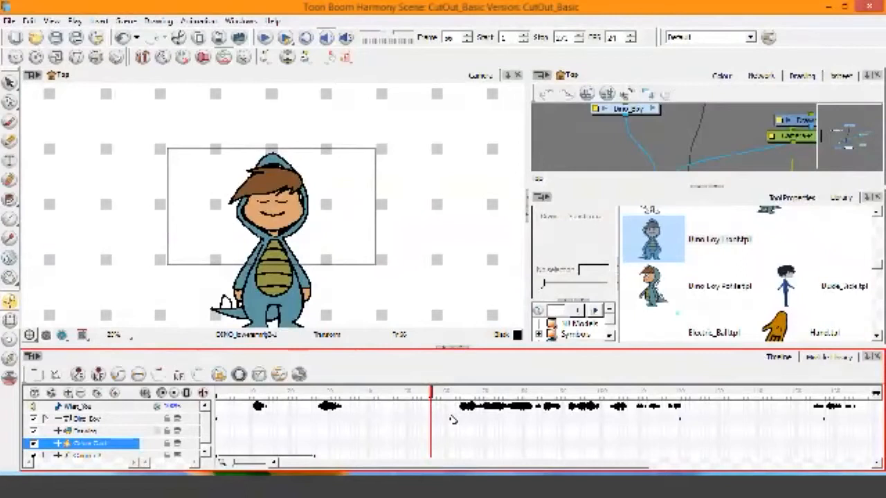
pyautogui.moveTo(432, 393); pyautogui.dragTo(279, 404)
# Step: Add a keyframe to the Dino_Boy layer at frame 50
pyautogui.click(219, 420)
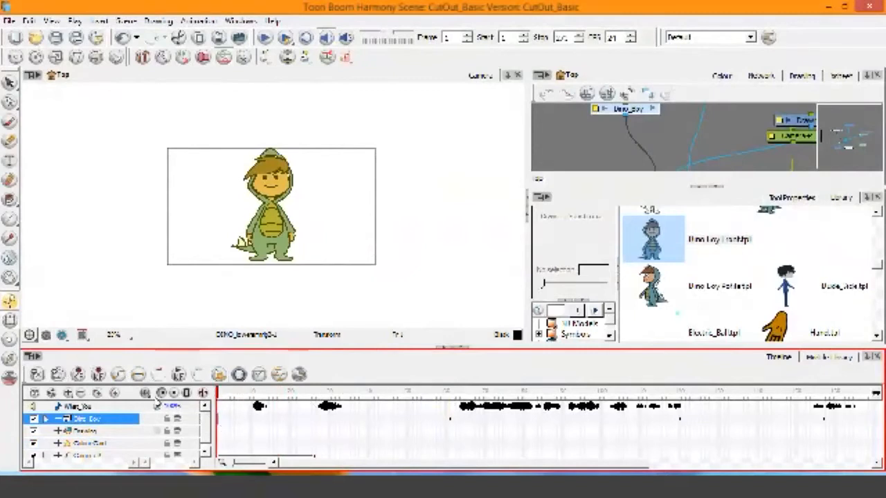
pyautogui.moveTo(220, 393); pyautogui.dragTo(188, 396)
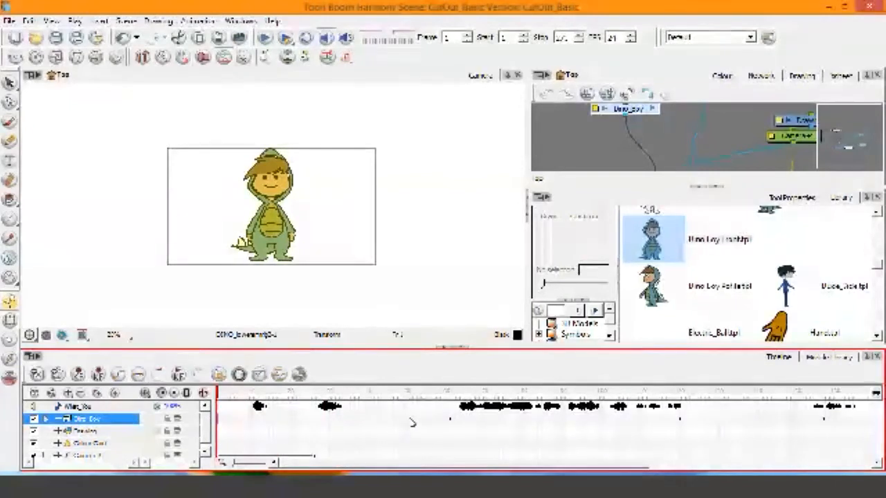
pyautogui.click(409, 421)
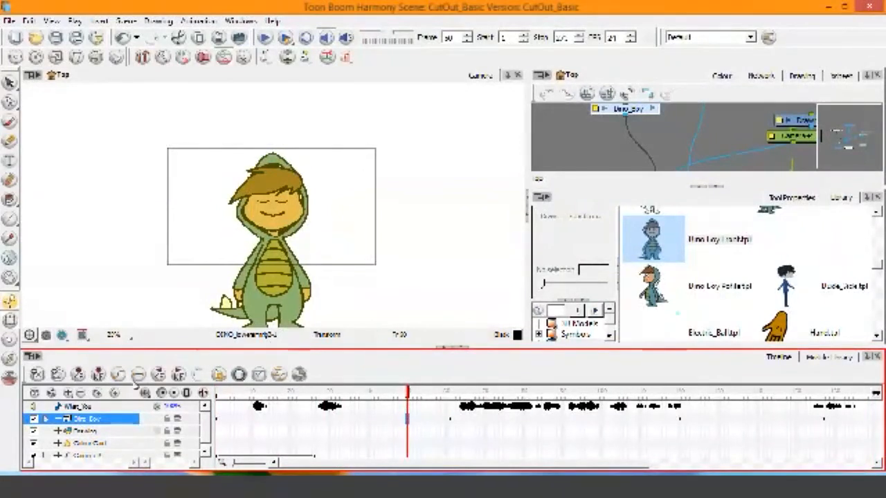
# Step: Examine how Dino_Boy's pose changes between the keyframes at frames 1 and 50 and on to frame 66
pyautogui.hscroll(3, 429, 422)
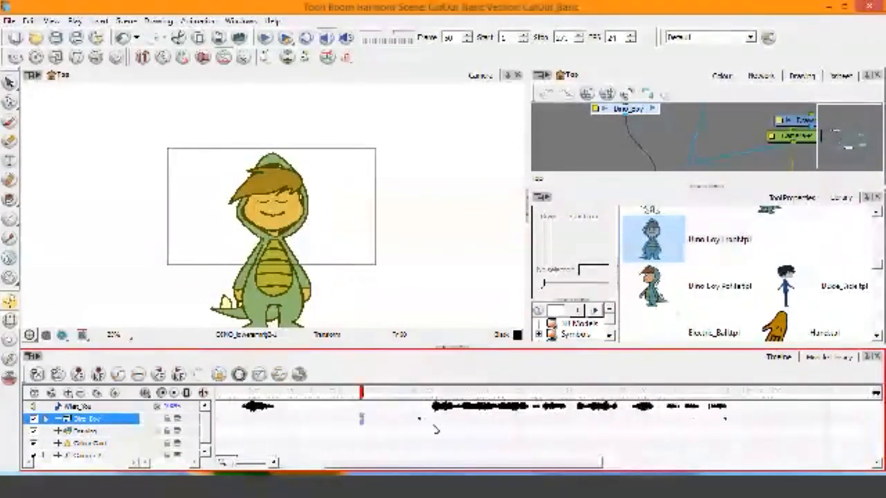
pyautogui.moveTo(443, 466); pyautogui.dragTo(381, 466)
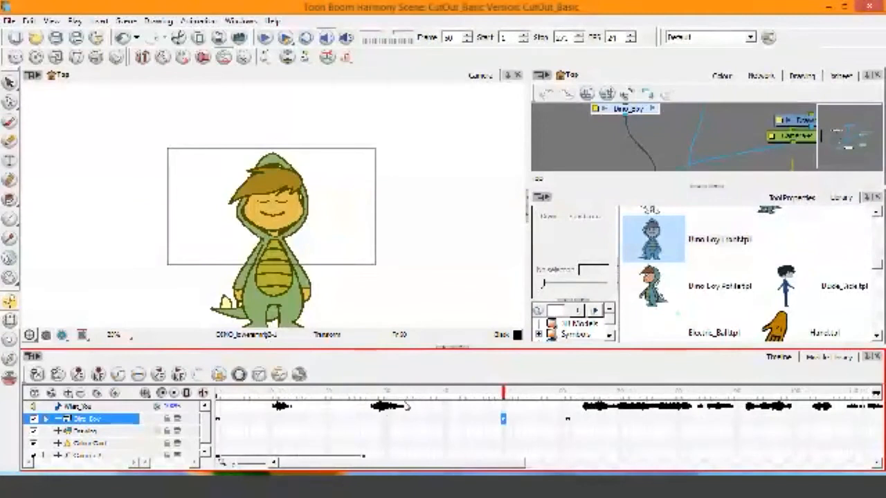
pyautogui.moveTo(514, 398); pyautogui.dragTo(215, 424)
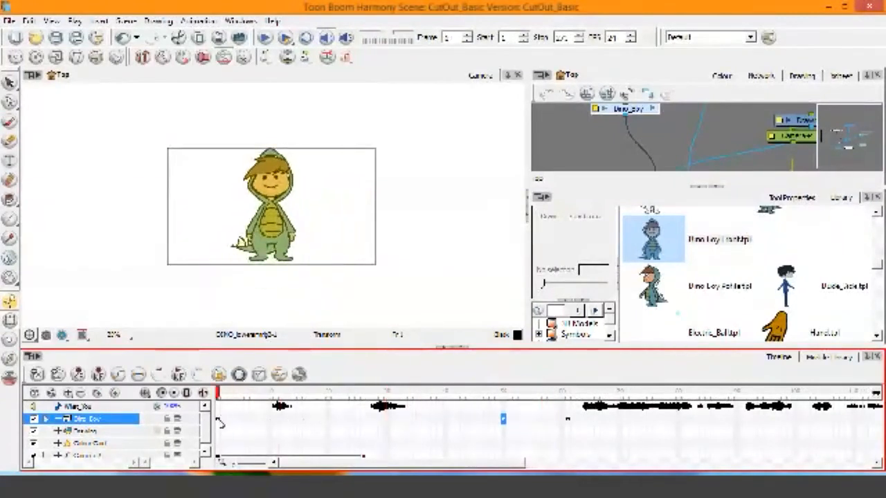
pyautogui.click(218, 420)
pyautogui.click(504, 420)
pyautogui.moveTo(492, 395); pyautogui.dragTo(352, 427)
pyautogui.moveTo(484, 425); pyautogui.dragTo(309, 409)
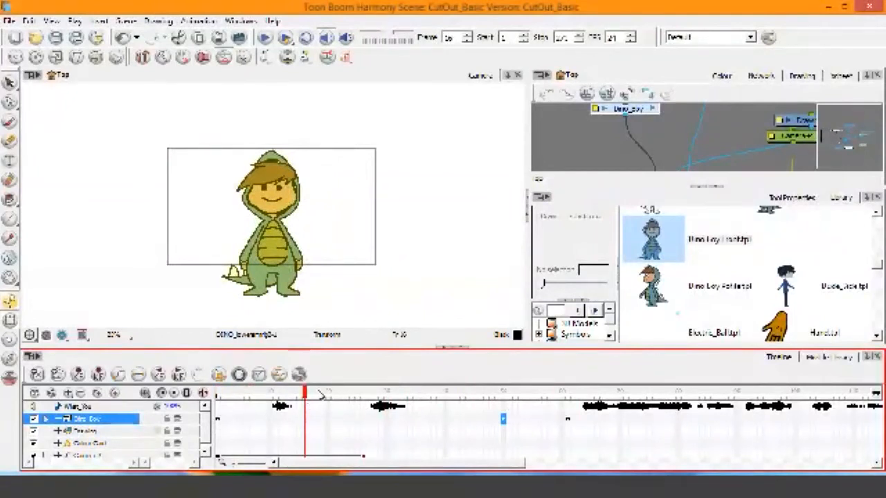
pyautogui.moveTo(322, 394); pyautogui.dragTo(583, 423)
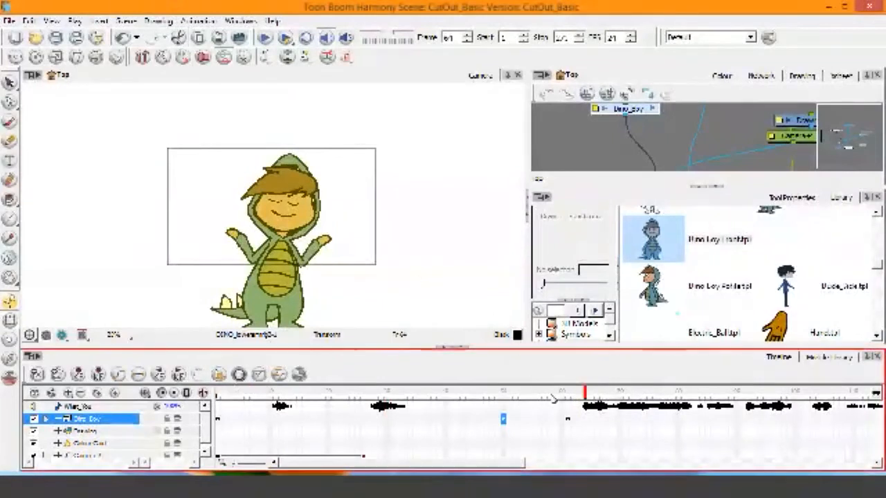
pyautogui.moveTo(589, 395); pyautogui.dragTo(504, 393)
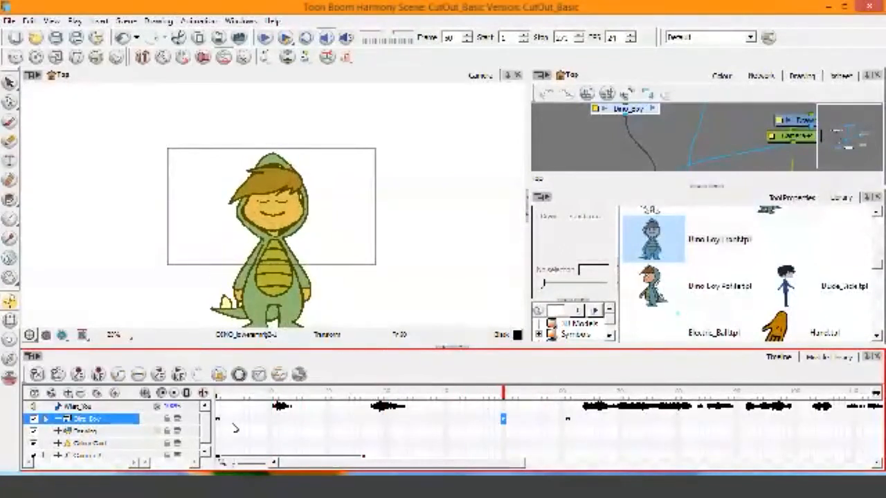
pyautogui.click(218, 418)
pyautogui.click(503, 418)
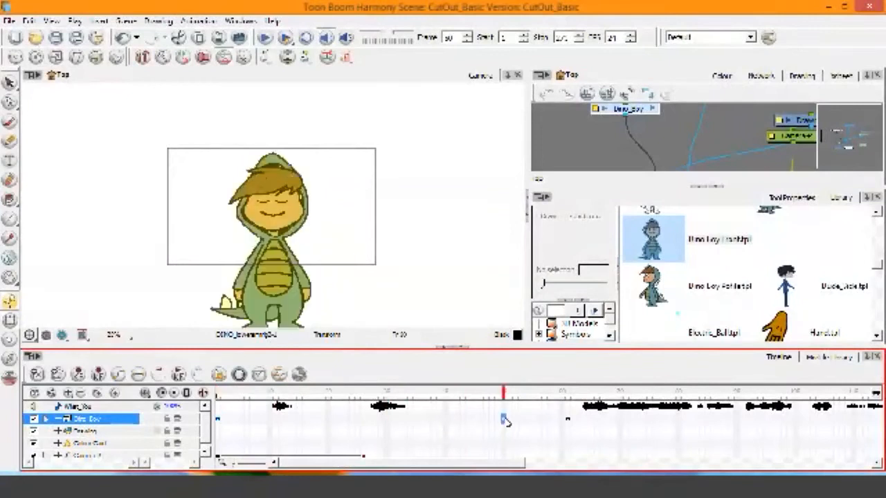
pyautogui.moveTo(504, 399); pyautogui.dragTo(596, 407)
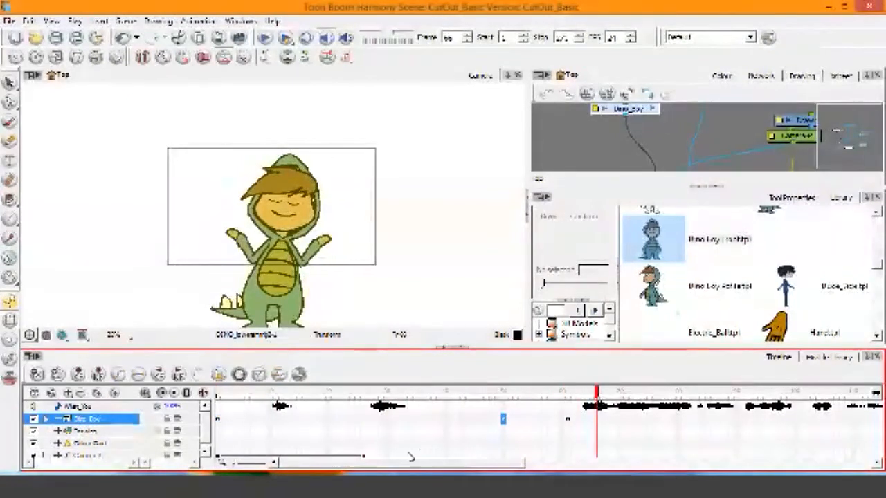
# Step: Check Dino_Boy's motion up to frame 120 and add a keyframe at frame 110
pyautogui.moveTo(416, 463); pyautogui.dragTo(529, 467)
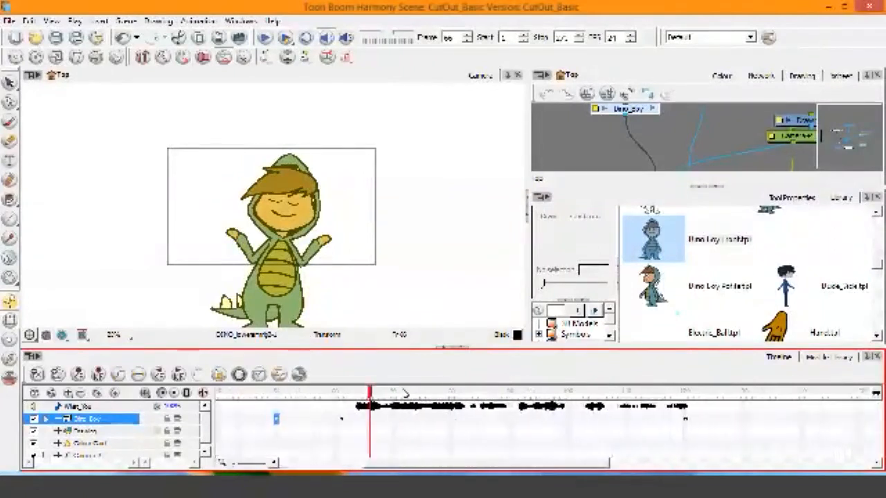
pyautogui.moveTo(371, 398); pyautogui.dragTo(681, 424)
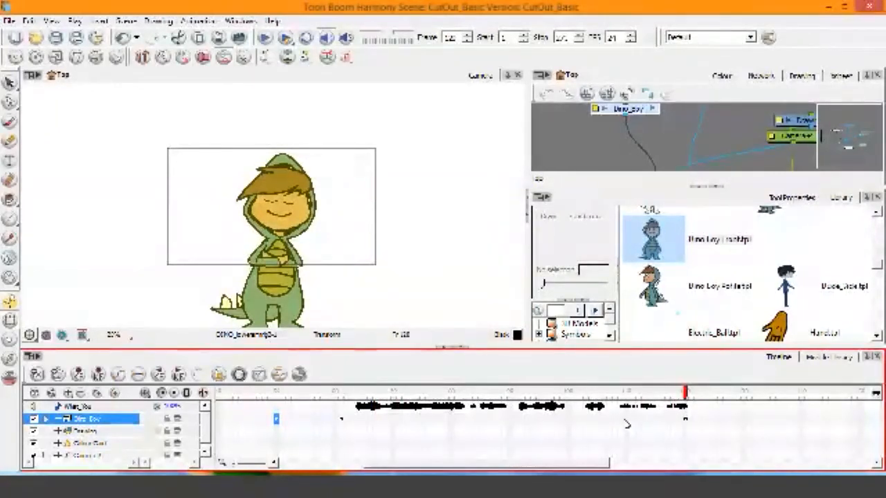
pyautogui.click(627, 419)
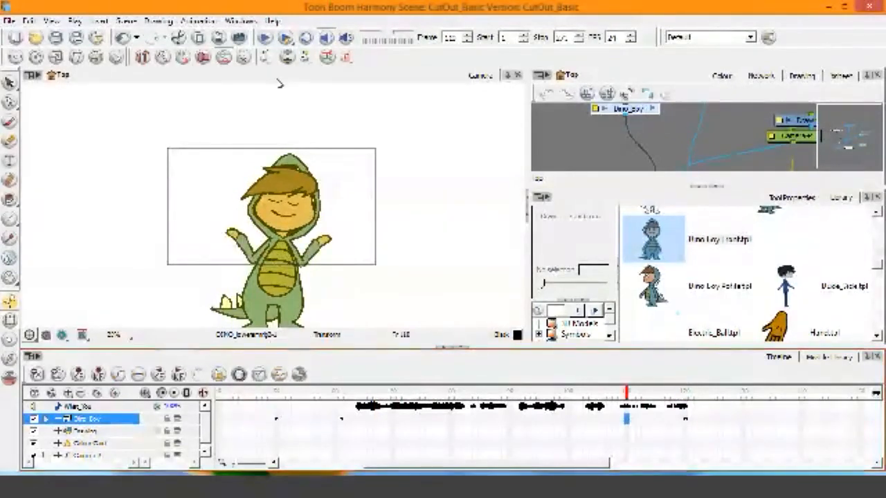
# Step: Compare Dino_Boy's poses at the keyframes on frames 61, 110 and 120, and scrub the transition between the last two
pyautogui.click(340, 420)
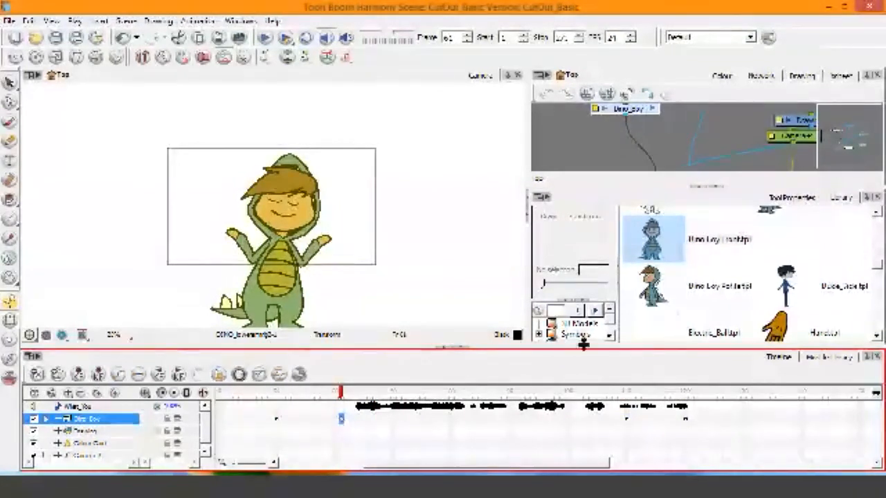
pyautogui.click(627, 420)
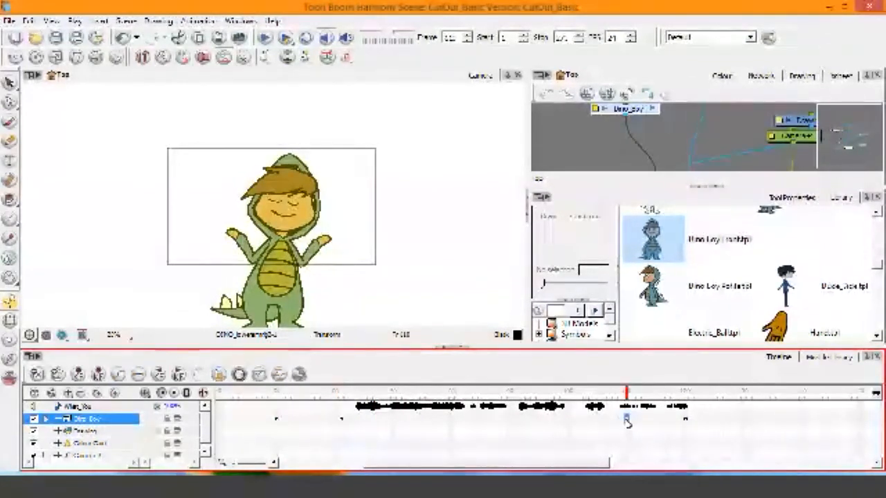
pyautogui.moveTo(627, 391); pyautogui.dragTo(627, 419)
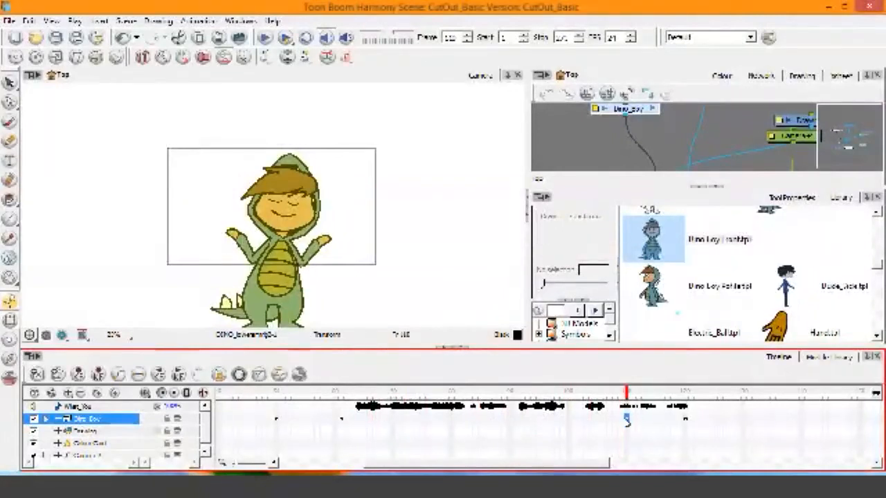
pyautogui.moveTo(627, 393); pyautogui.dragTo(606, 434)
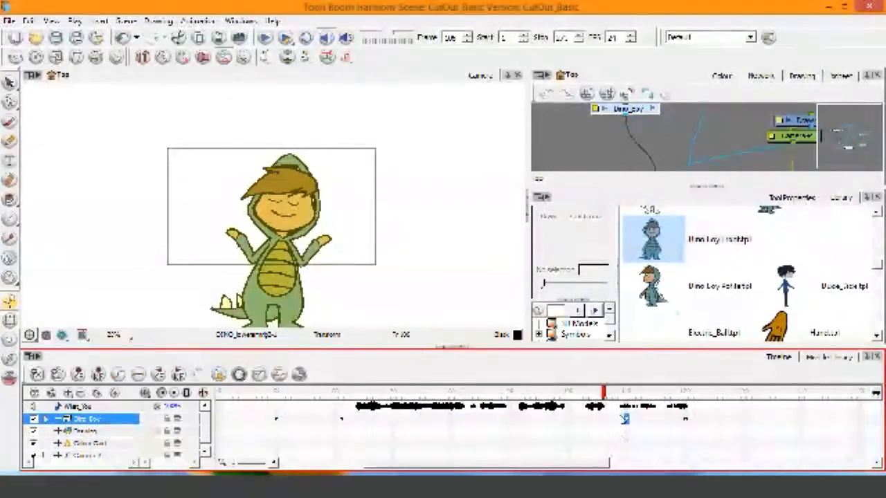
pyautogui.click(341, 419)
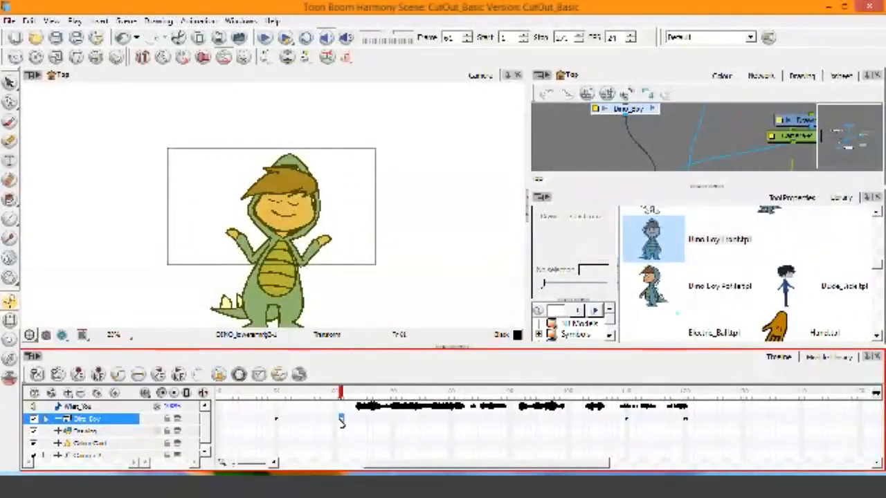
pyautogui.click(686, 420)
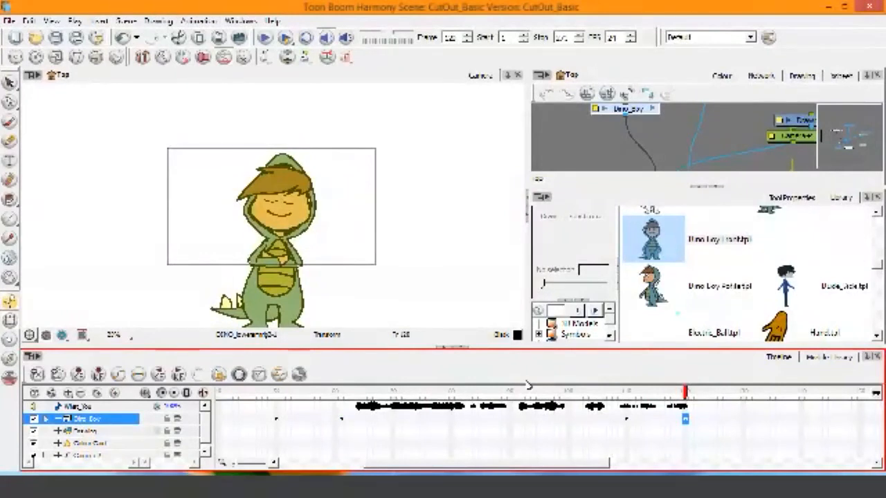
pyautogui.click(627, 420)
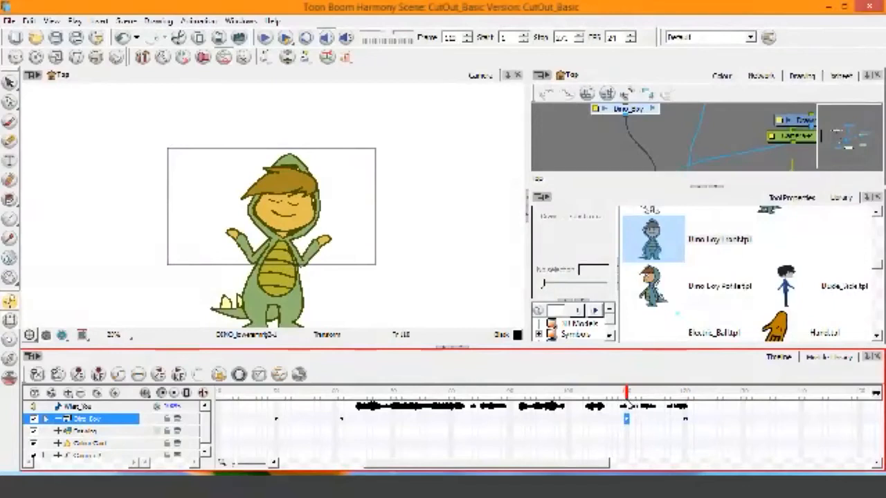
pyautogui.moveTo(630, 395); pyautogui.dragTo(688, 406)
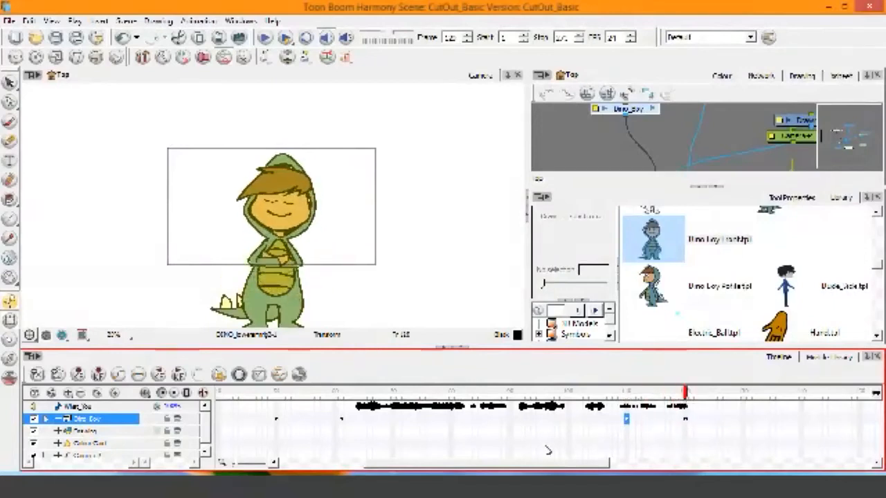
# Step: Check the pose at frame 157 and add a Dino_Boy keyframe ahead of it at frame 147
pyautogui.moveTo(534, 467); pyautogui.dragTo(636, 469)
pyautogui.moveTo(428, 410); pyautogui.dragTo(627, 435)
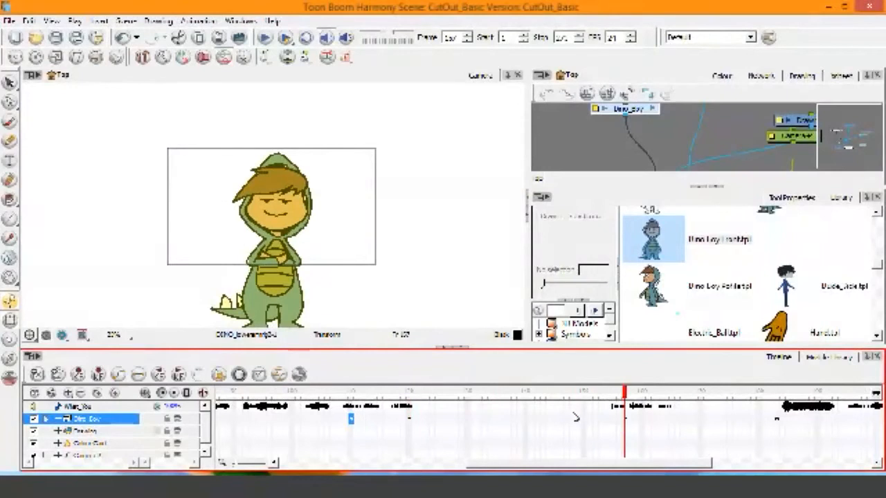
pyautogui.click(573, 420)
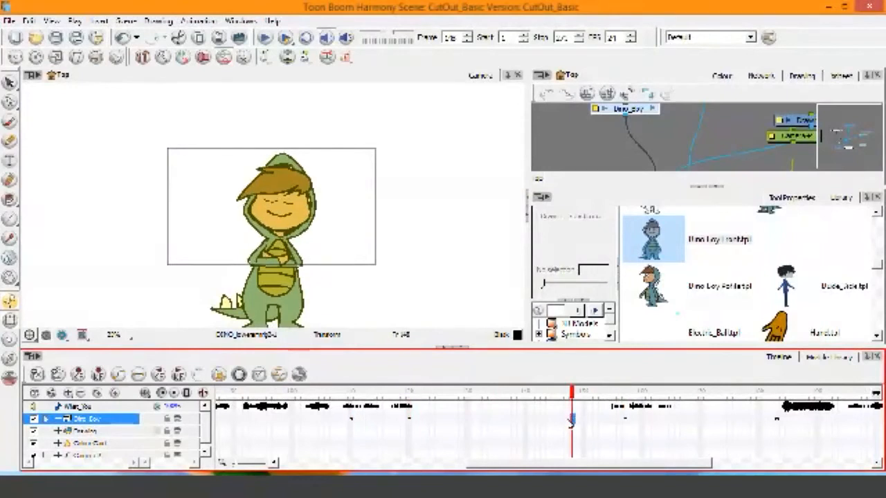
pyautogui.click(569, 421)
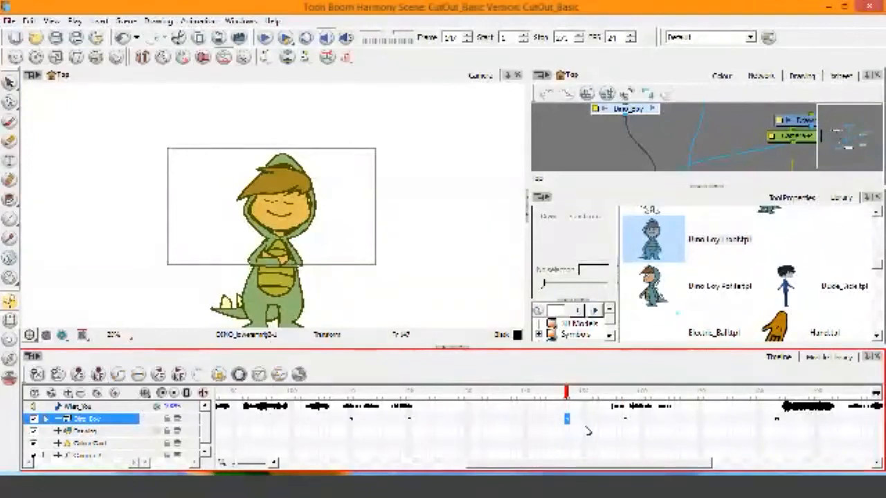
# Step: Examine Dino_Boy's transition from frame 147 into the pose at frame 157 and beyond
pyautogui.moveTo(567, 393); pyautogui.dragTo(643, 454)
pyautogui.click(625, 420)
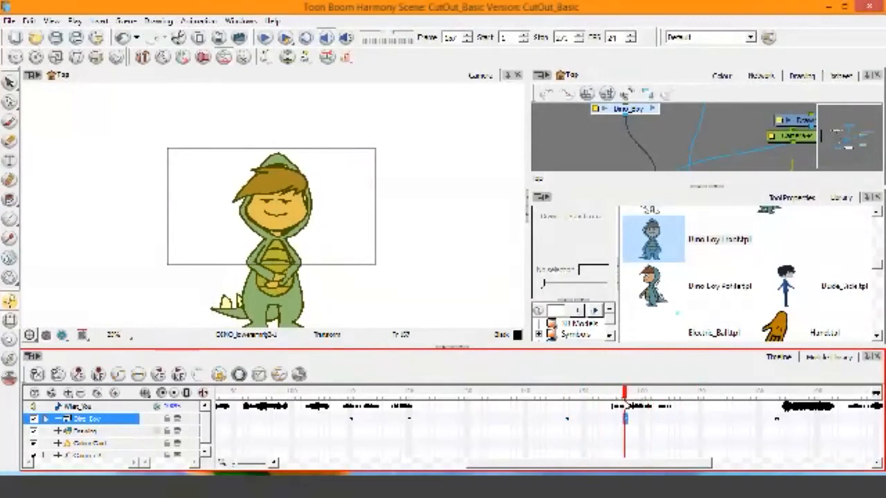
pyautogui.moveTo(625, 420); pyautogui.dragTo(692, 427)
pyautogui.click(625, 420)
pyautogui.moveTo(543, 419); pyautogui.dragTo(638, 427)
# Step: Undo the Dino_Boy keyframe at frame 147, scrub that section without it, and add the keyframe at frame 147 again
pyautogui.hotkey('ctrl', 'z')
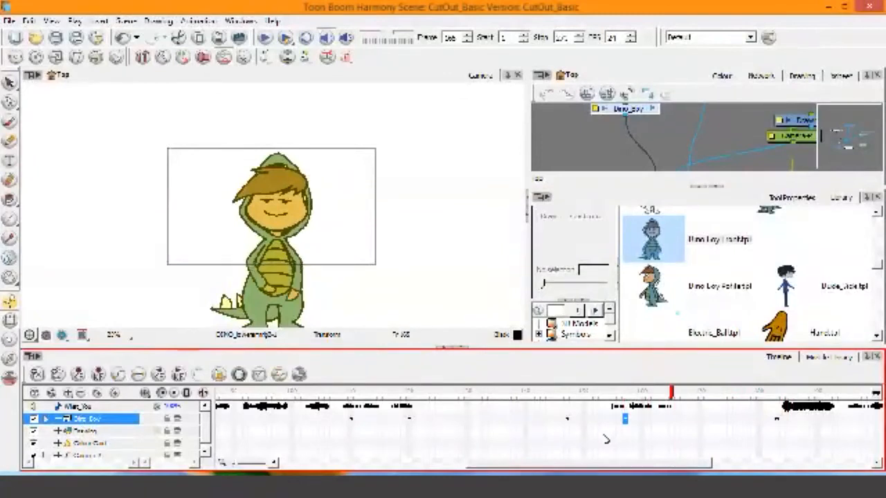
pyautogui.hotkey('ctrl', 'shift', 'z')
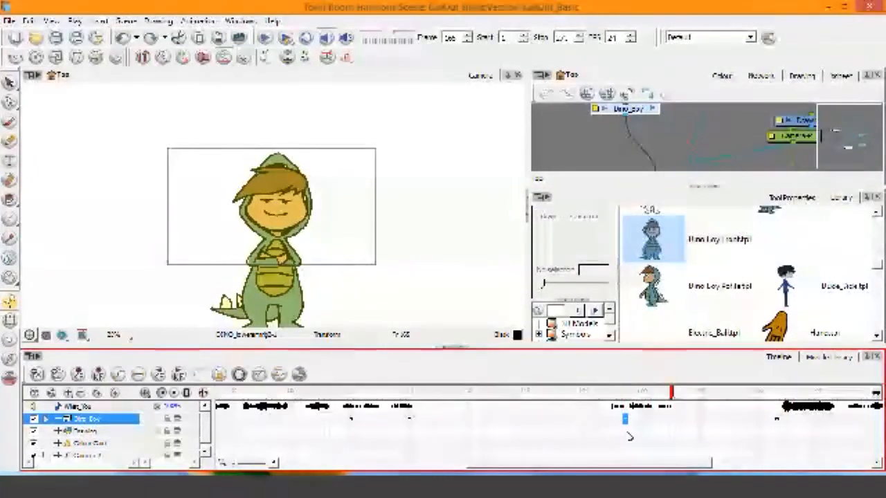
pyautogui.moveTo(671, 416); pyautogui.dragTo(565, 429)
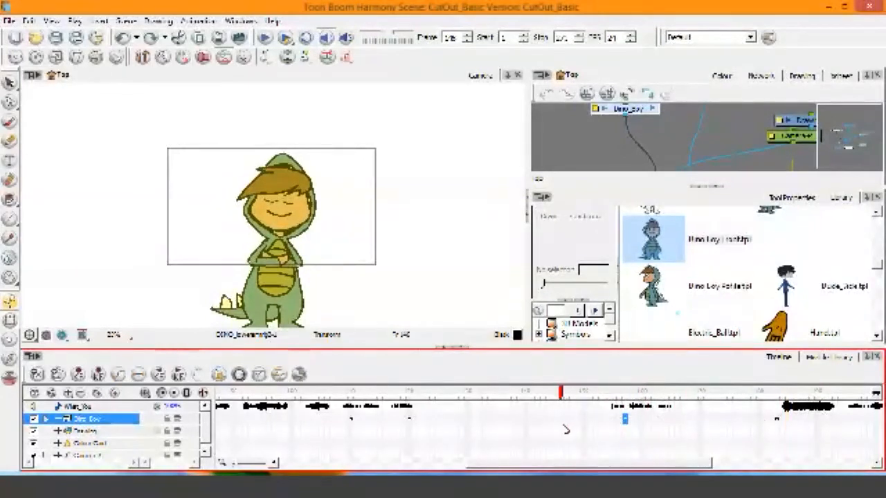
pyautogui.click(568, 419)
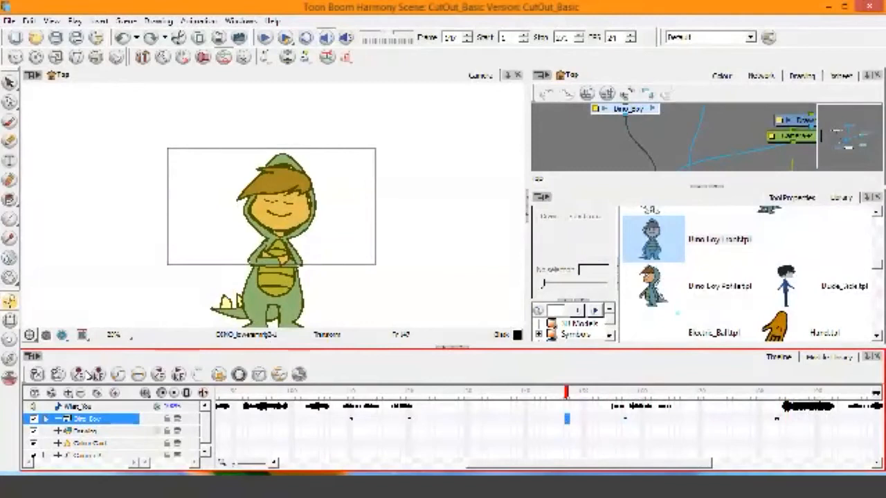
pyautogui.click(80, 376)
pyautogui.moveTo(570, 404); pyautogui.dragTo(626, 411)
pyautogui.click(625, 418)
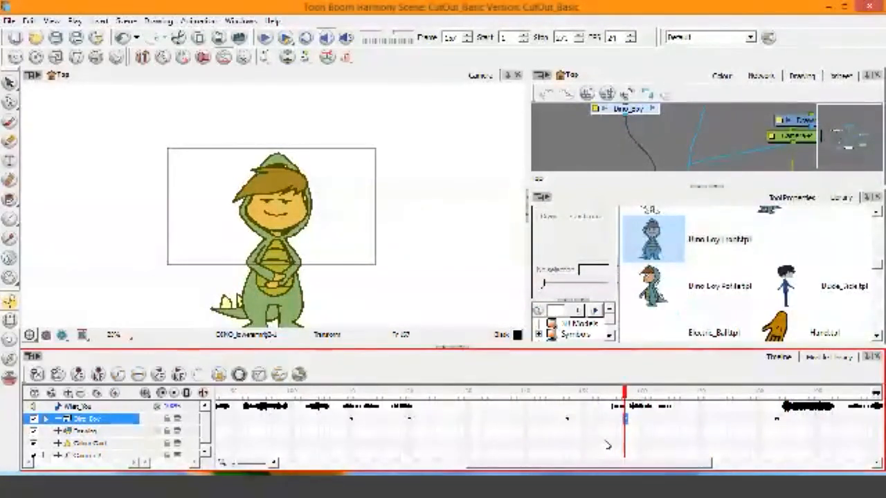
# Step: Check the pose list in the notes document and repose Dino_Boy at frame 157 with one arm at his side and the other bent across his belly
pyautogui.click(333, 487)
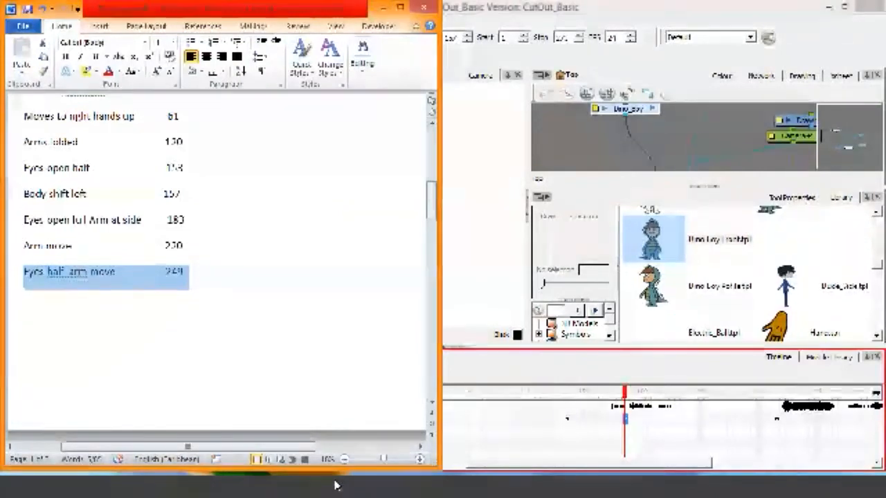
pyautogui.click(334, 486)
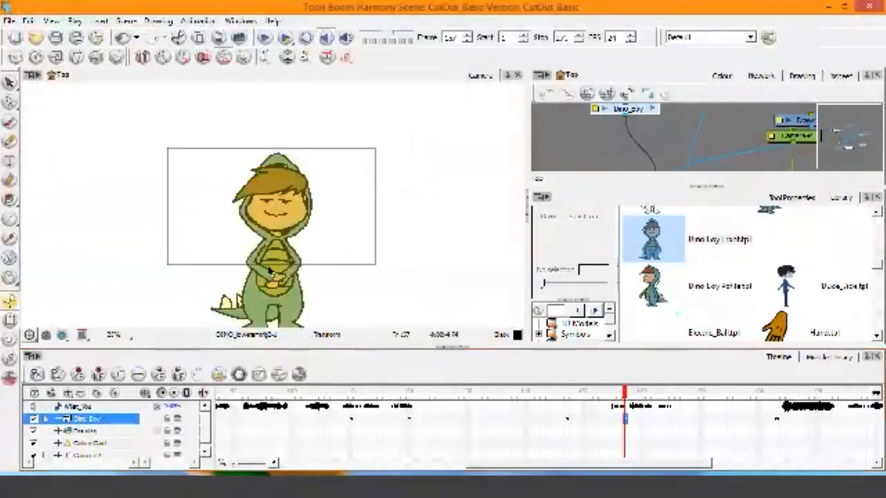
pyautogui.click(291, 277)
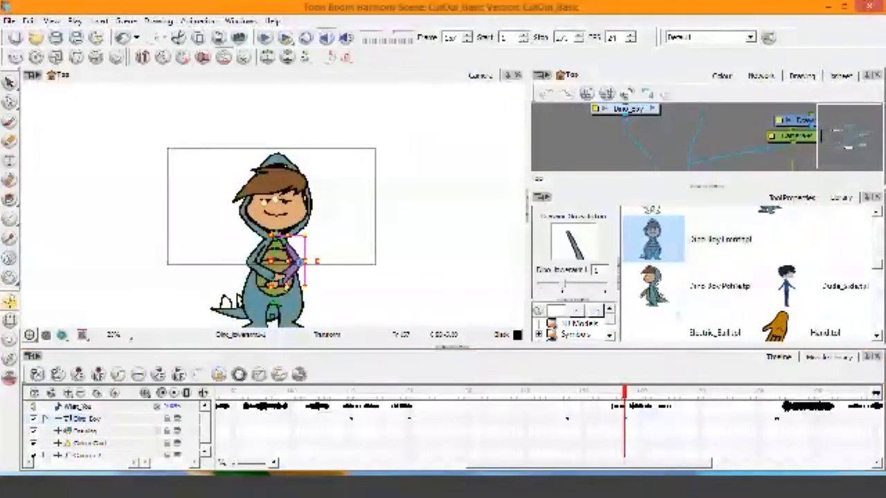
pyautogui.moveTo(291, 274); pyautogui.dragTo(314, 280)
pyautogui.moveTo(626, 392)
pyautogui.mouseDown()
pyautogui.moveTo(736, 393)
pyautogui.moveTo(625, 393)
pyautogui.mouseUp()
pyautogui.click(783, 393)
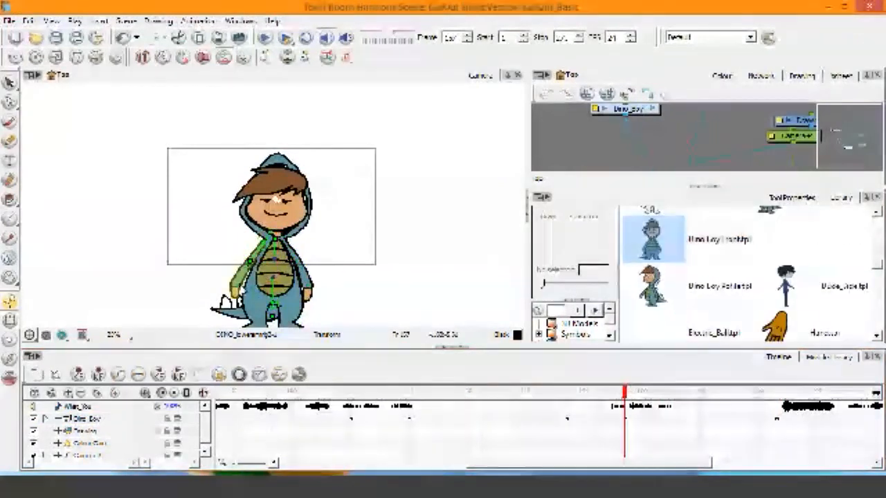
pyautogui.moveTo(243, 289); pyautogui.dragTo(266, 291)
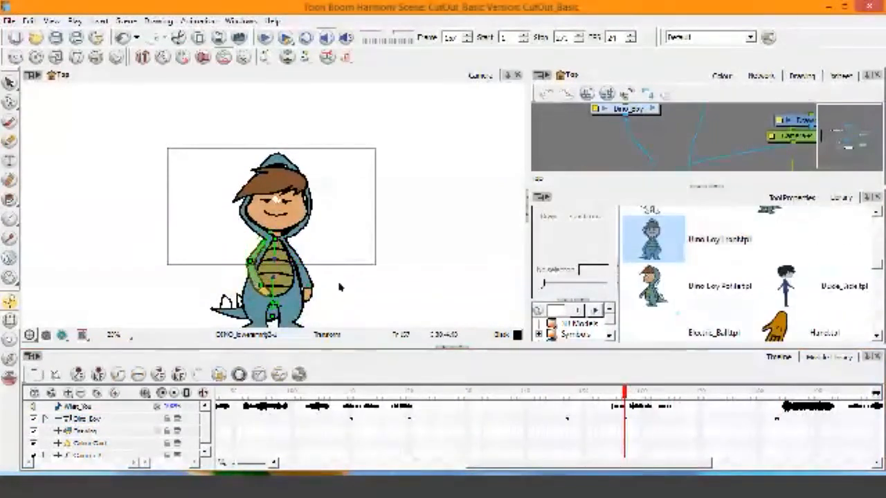
# Step: Try adding a Dino_Boy keyframe at frame 173, ahead of the pose at frame 183, and scrub the section from frame 157
pyautogui.moveTo(626, 392); pyautogui.dragTo(765, 394)
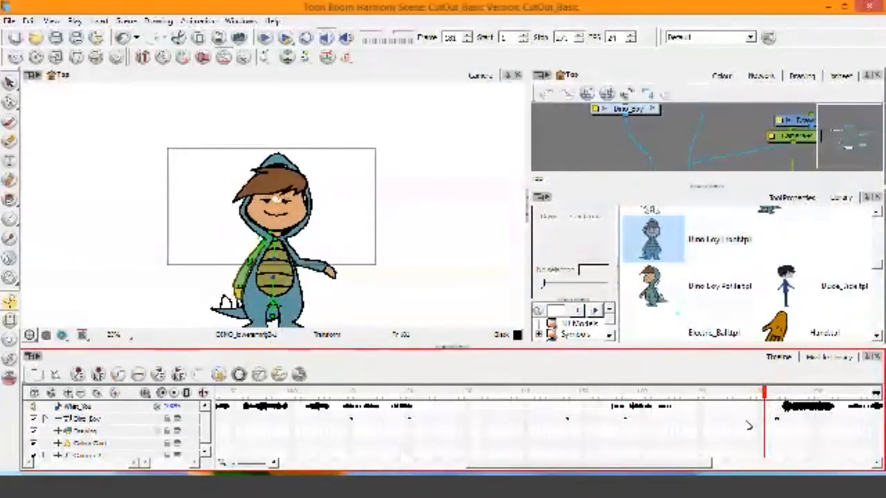
pyautogui.click(778, 418)
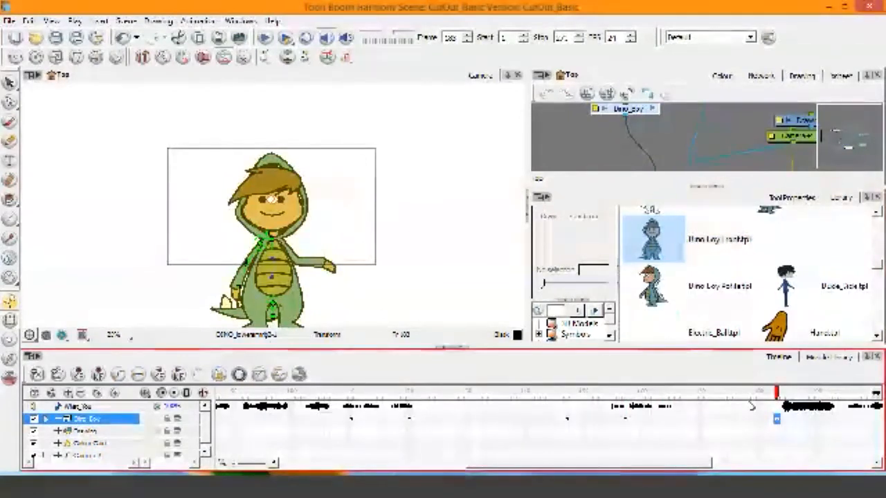
pyautogui.click(716, 418)
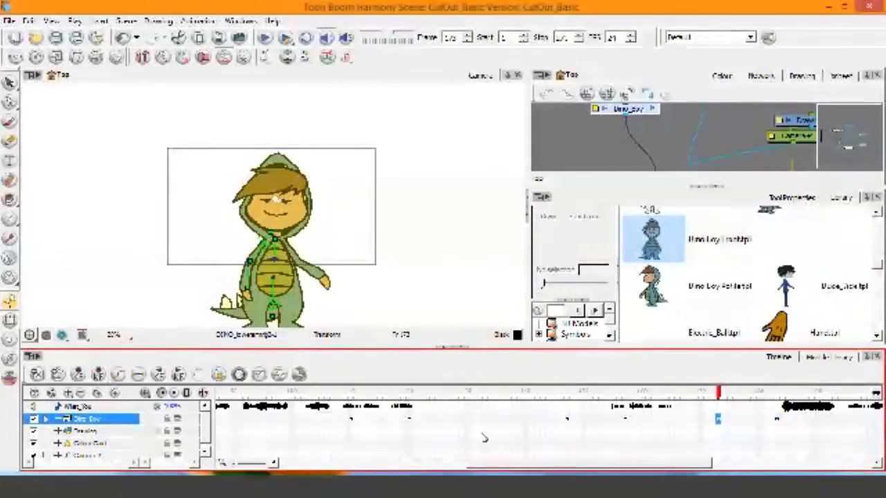
pyautogui.click(625, 421)
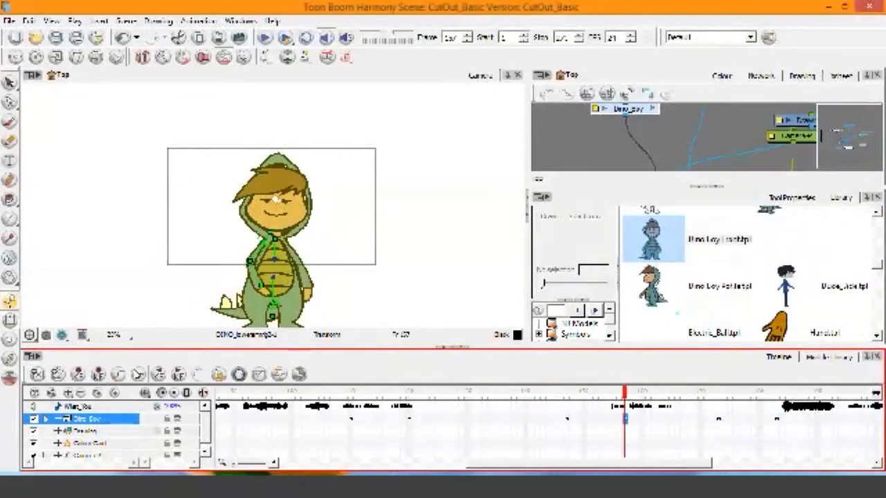
pyautogui.moveTo(625, 394); pyautogui.dragTo(718, 393)
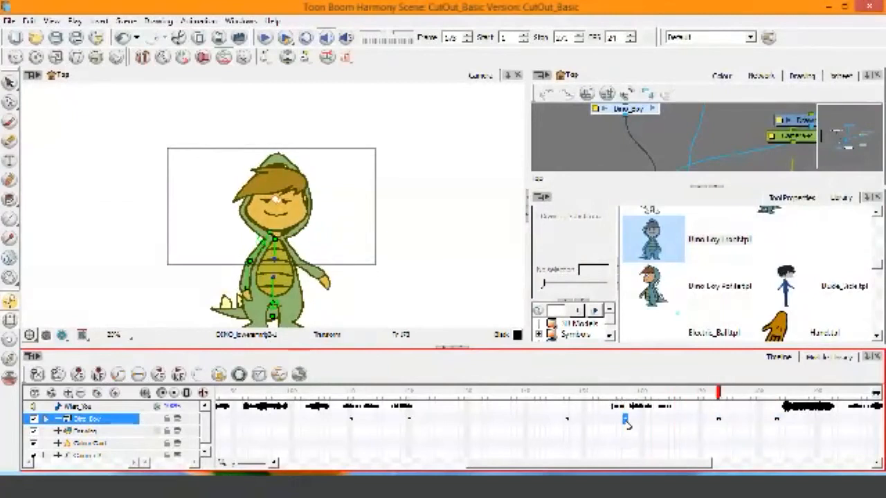
# Step: Make Dino_Boy's keyframe at frame 157 a stop-motion keyframe that holds its pose, and delete the keyframe at frame 173
pyautogui.click(625, 421)
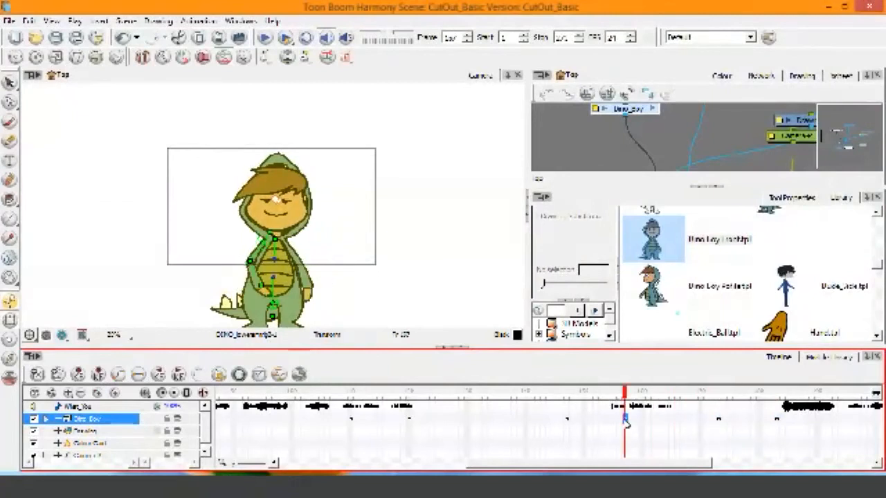
pyautogui.rightClick(625, 421)
pyautogui.moveTo(650, 411)
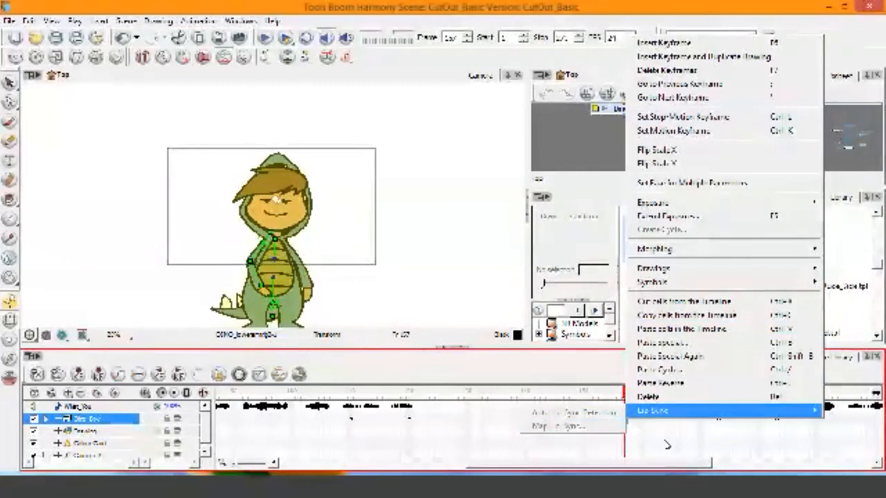
pyautogui.click(718, 420)
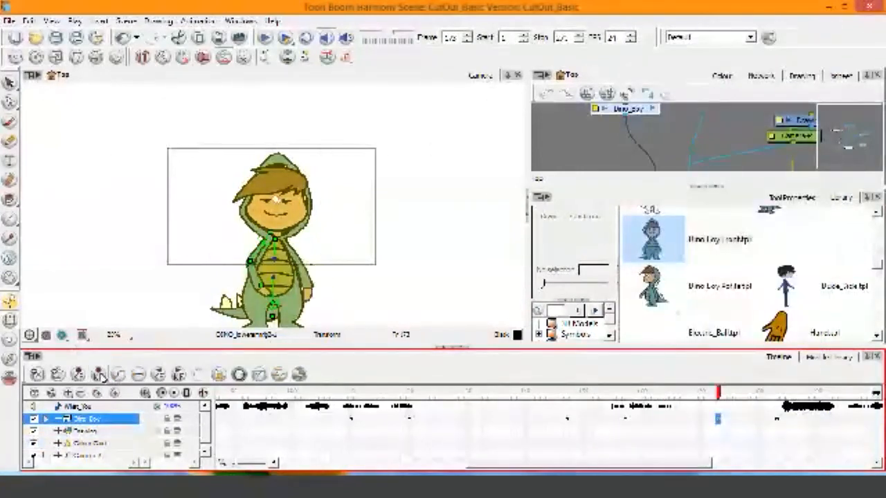
# Step: Add a Dino_Boy keyframe with the held pose at frame 173 and scrub the transition towards frame 183
pyautogui.click(625, 420)
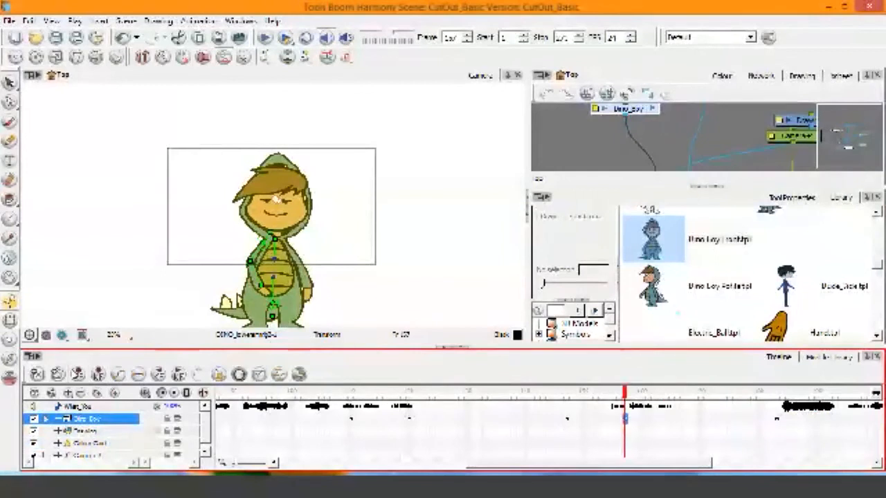
pyautogui.click(718, 419)
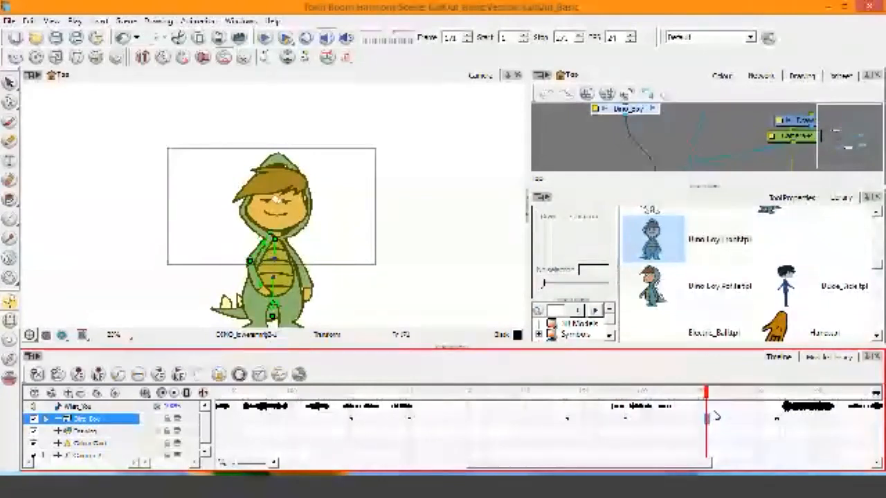
pyautogui.click(718, 418)
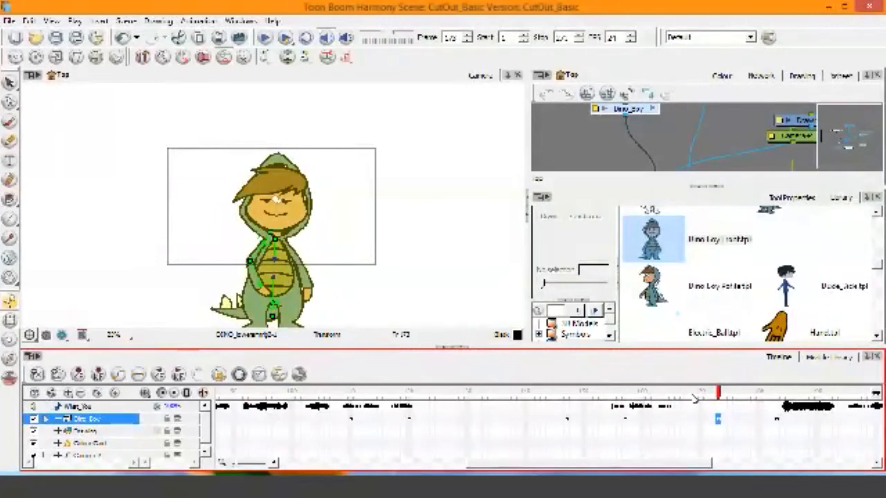
pyautogui.moveTo(682, 392); pyautogui.dragTo(777, 429)
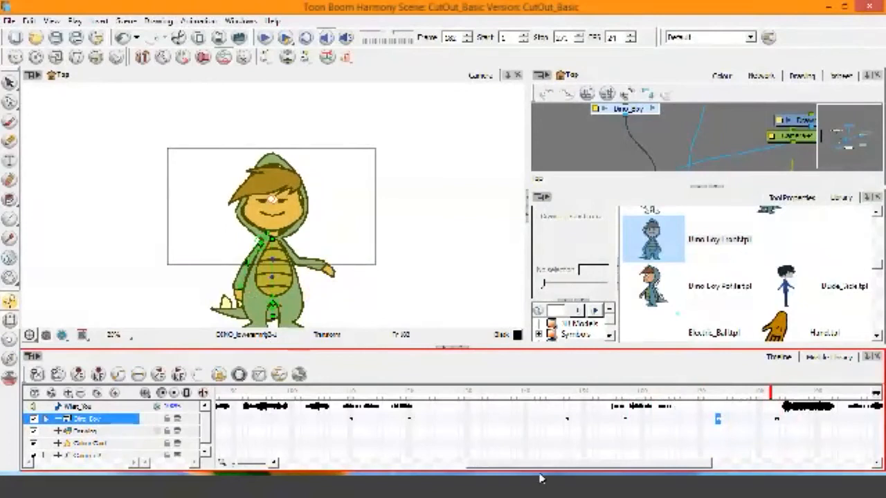
# Step: Compare Dino_Boy's poses at frames 183 and 220, and add a keyframe at frame 210 ahead of the second pose
pyautogui.moveTo(596, 464); pyautogui.dragTo(747, 461)
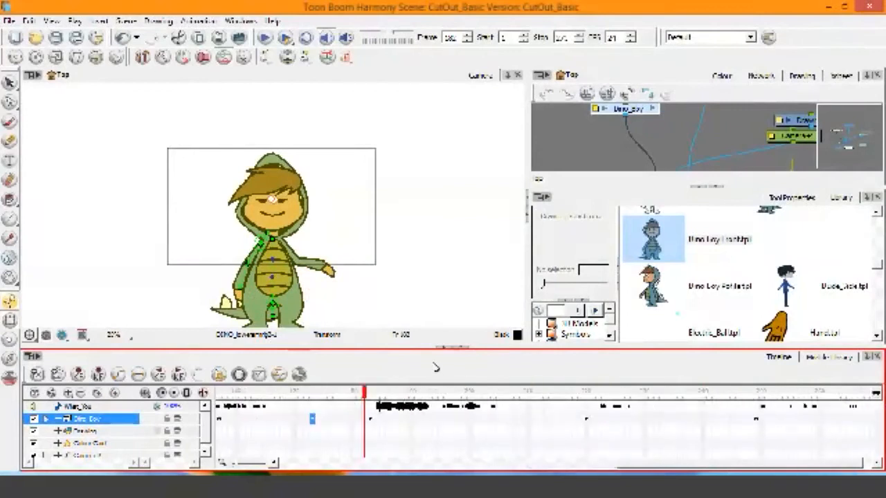
pyautogui.moveTo(367, 393); pyautogui.dragTo(451, 413)
pyautogui.click(370, 419)
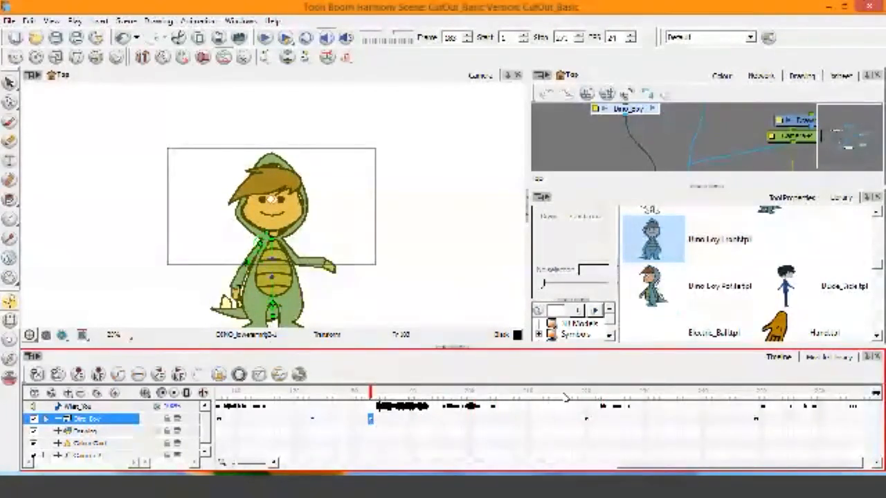
pyautogui.click(586, 420)
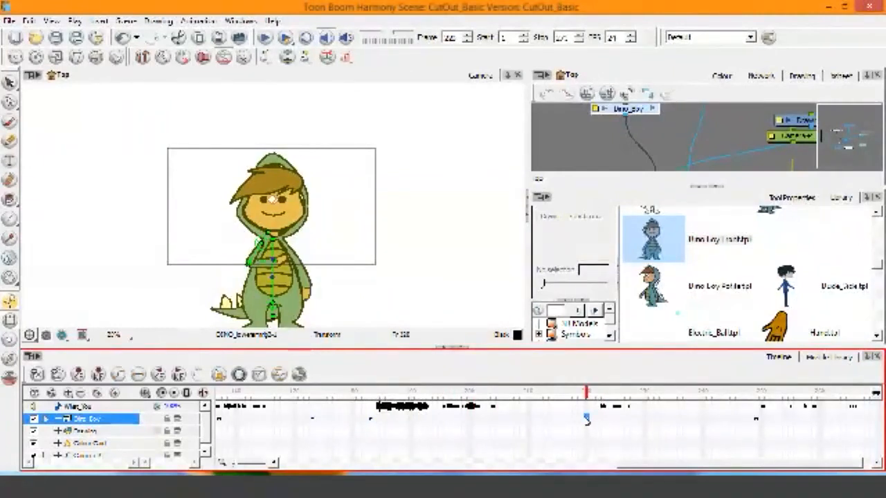
pyautogui.click(529, 420)
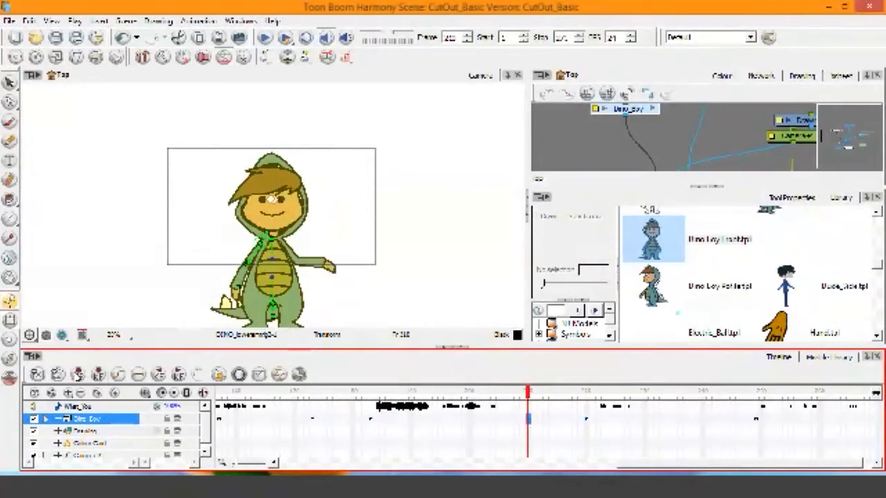
# Step: Scrub from frame 210 to the pose at frame 249 and add a Dino_Boy keyframe ahead of it at frame 239
pyautogui.moveTo(530, 400); pyautogui.dragTo(754, 421)
pyautogui.click(698, 420)
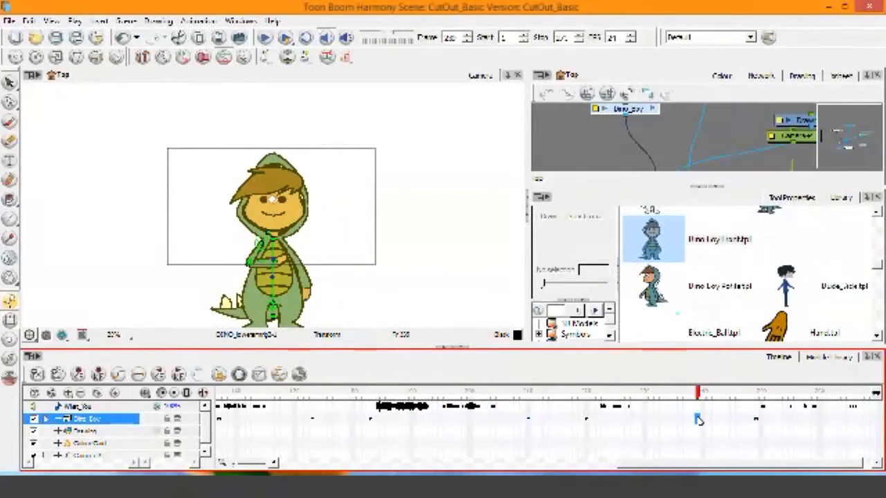
pyautogui.click(79, 375)
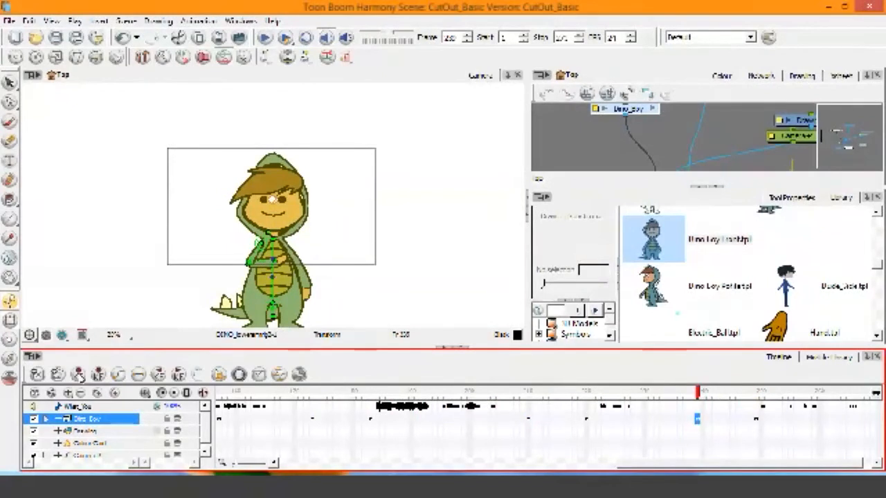